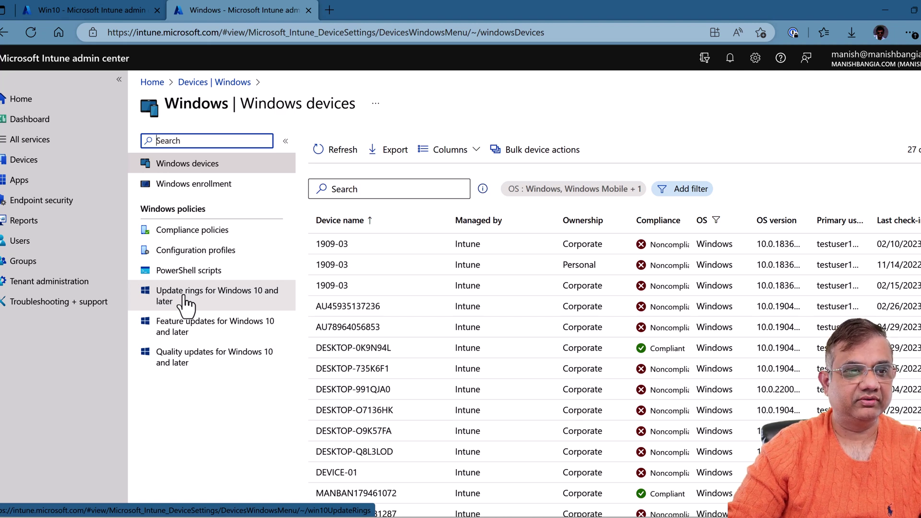
# Create a new update ring profile for Windows 10 and later named "Windows 10" and proceed to its update ring settings.
pyautogui.click(186, 300)
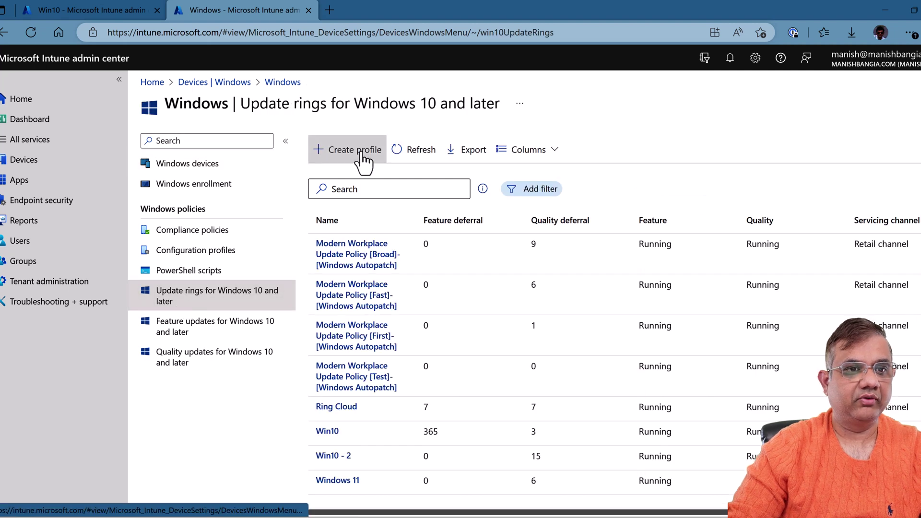
pyautogui.click(363, 162)
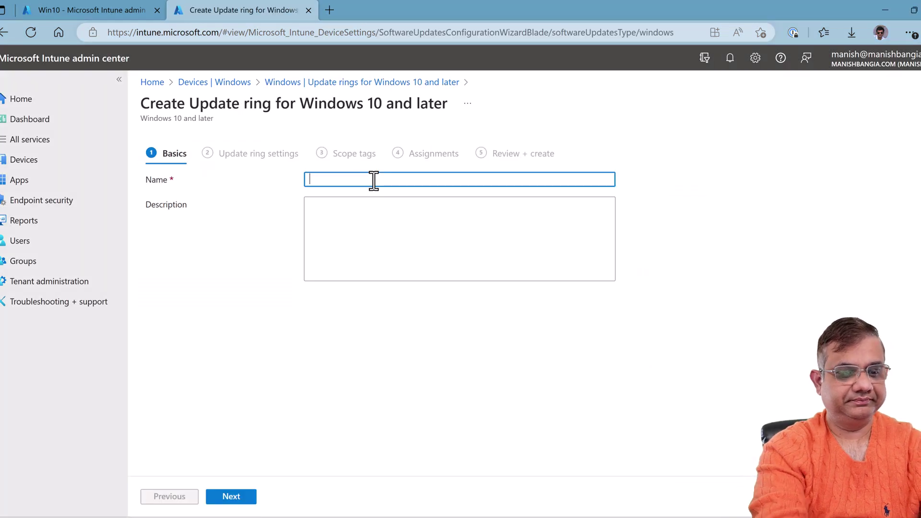
pyautogui.write('Windows 10')
pyautogui.click(218, 503)
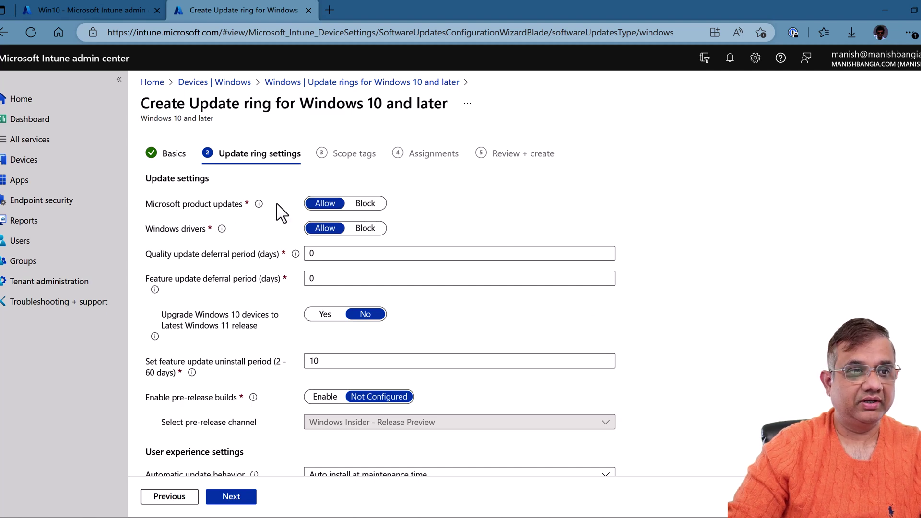
# Block both Microsoft product updates and Windows drivers in the update settings.
pyautogui.click(374, 205)
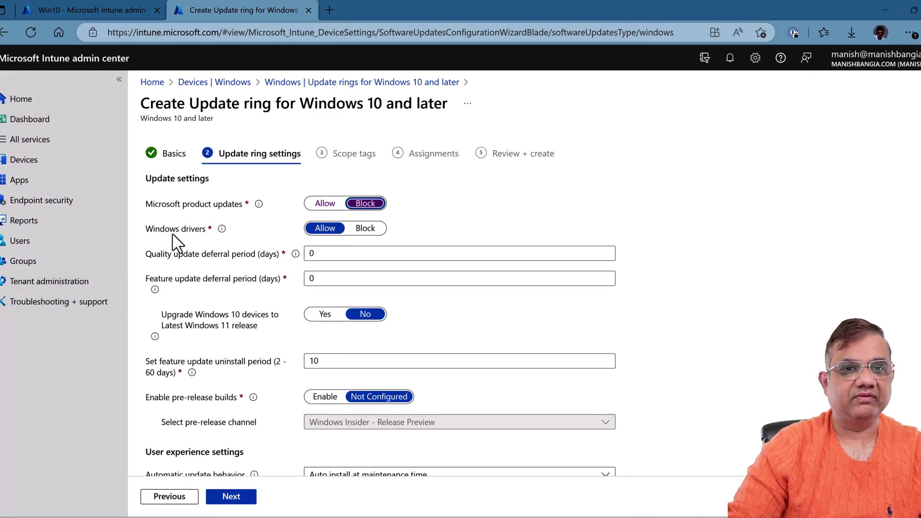
pyautogui.click(367, 229)
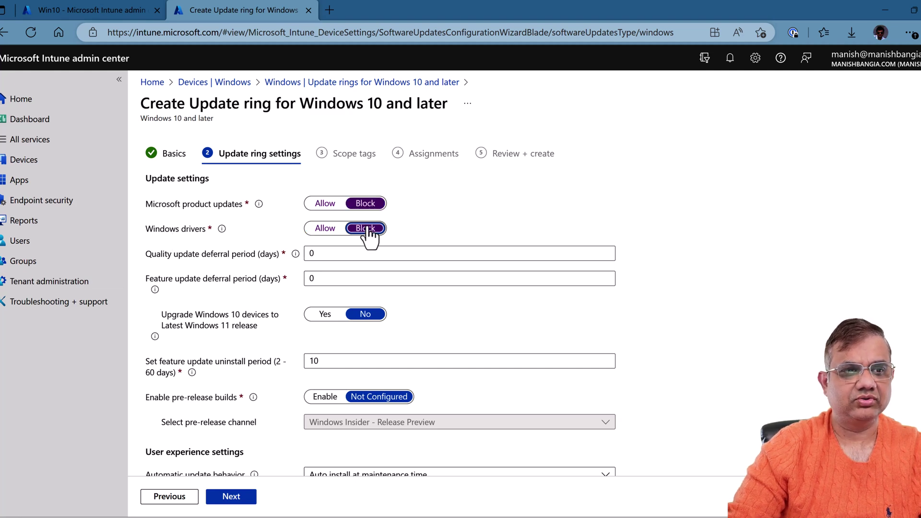
pyautogui.moveTo(222, 229)
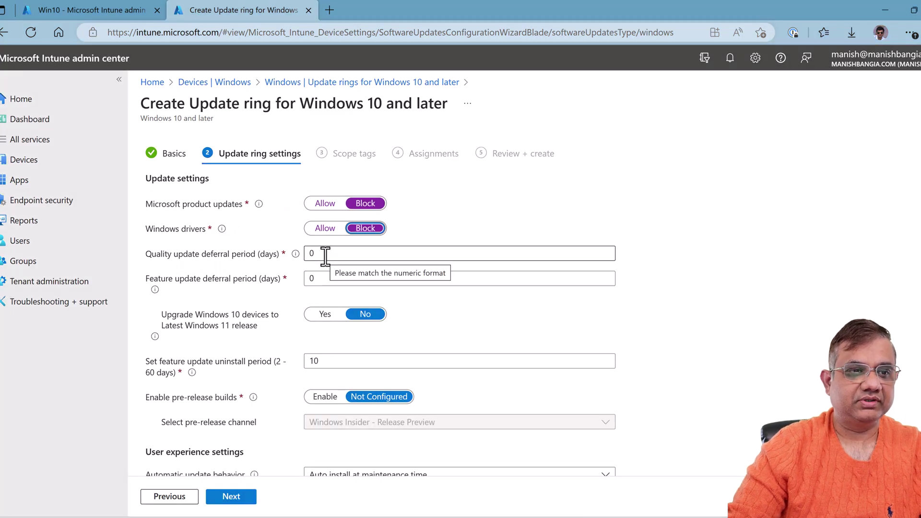
# Set the quality update deferral period to 3 days.
pyautogui.doubleClick(326, 257)
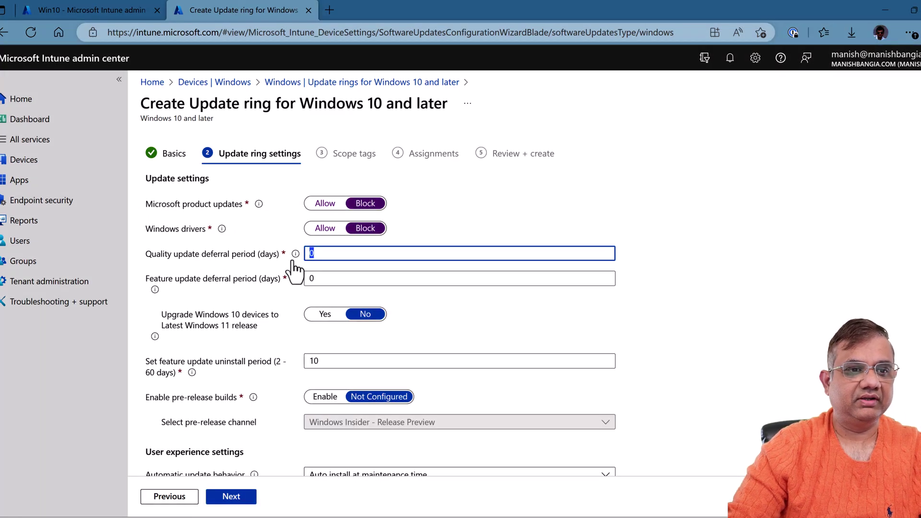
pyautogui.moveTo(294, 263)
pyautogui.write('31')
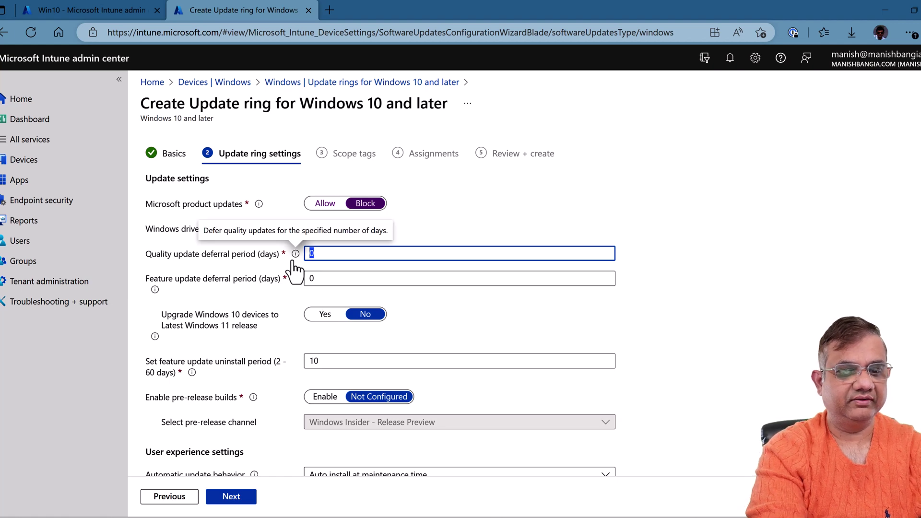
pyautogui.press('BackSpace')
pyautogui.press('BackSpace')
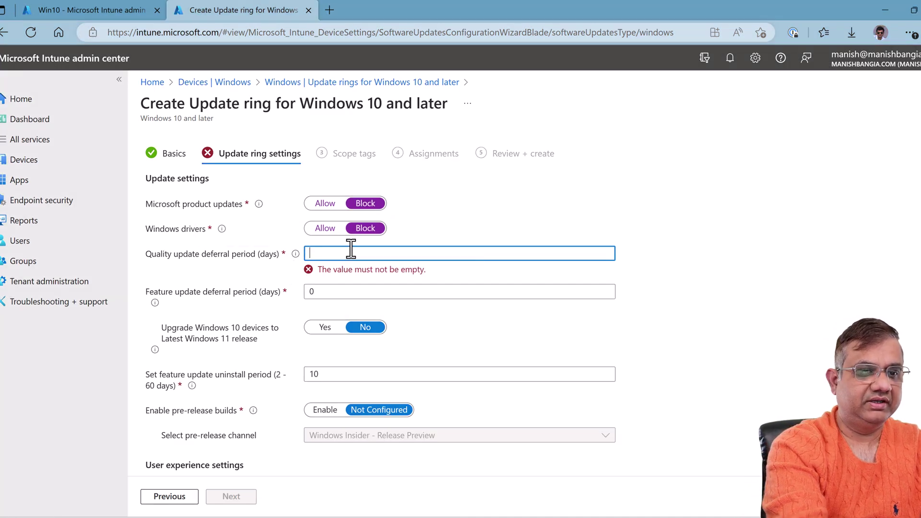
pyautogui.write('3')
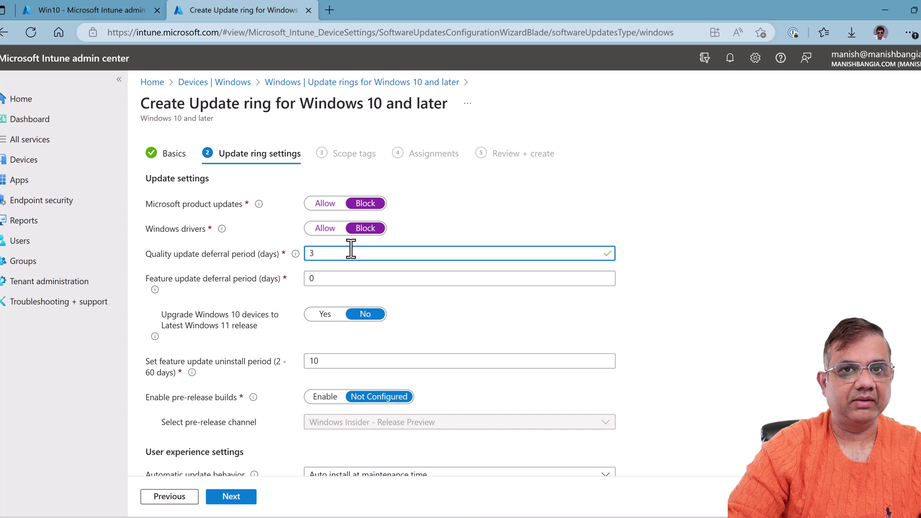
# Set the feature update deferral period to 365 days.
pyautogui.press('Tab')
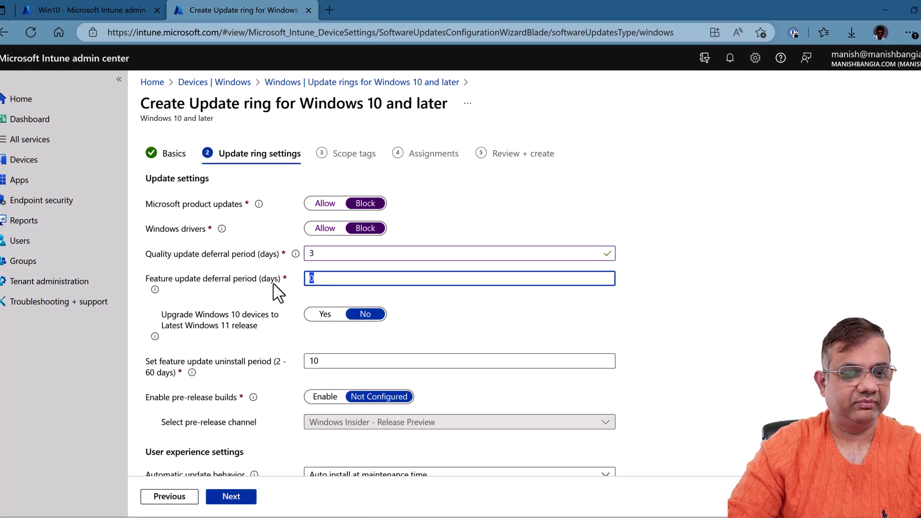
pyautogui.write('3')
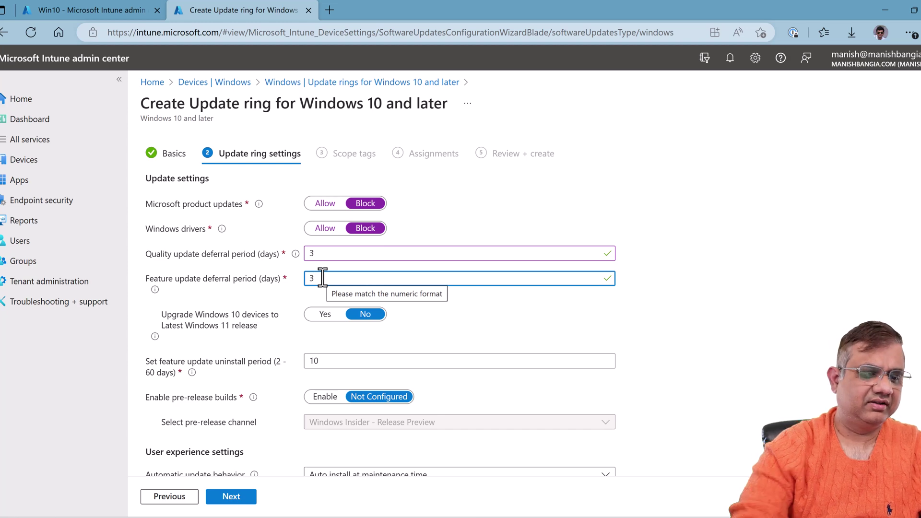
pyautogui.write('65')
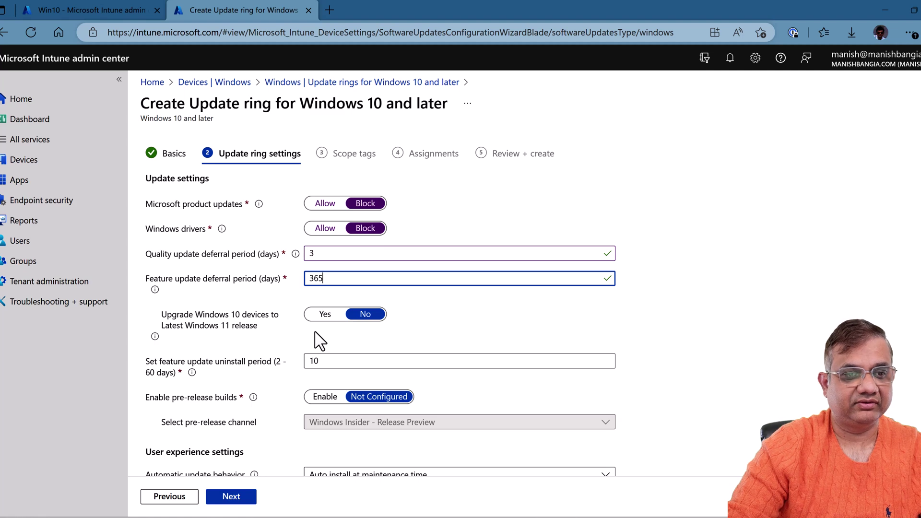
# Set the feature update uninstall period to 30 days.
pyautogui.scroll(-1, 318, 326)
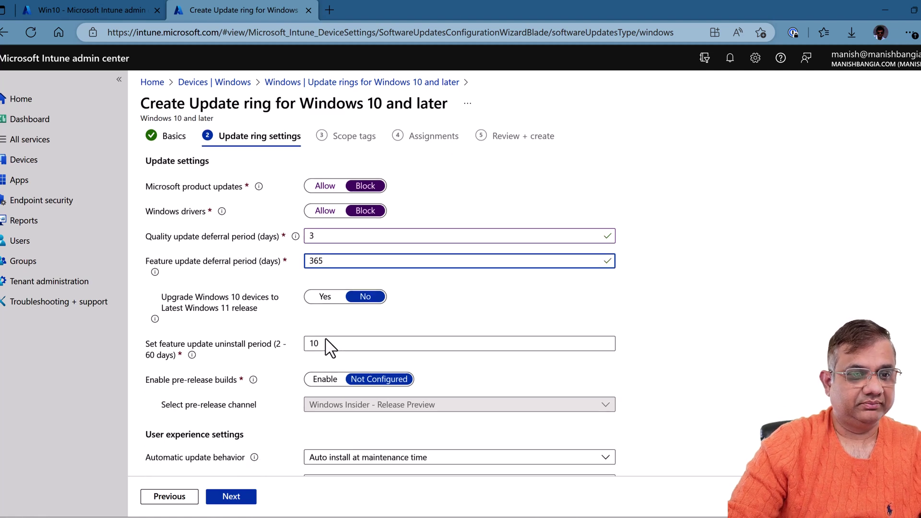
pyautogui.scroll(-2, 154, 331)
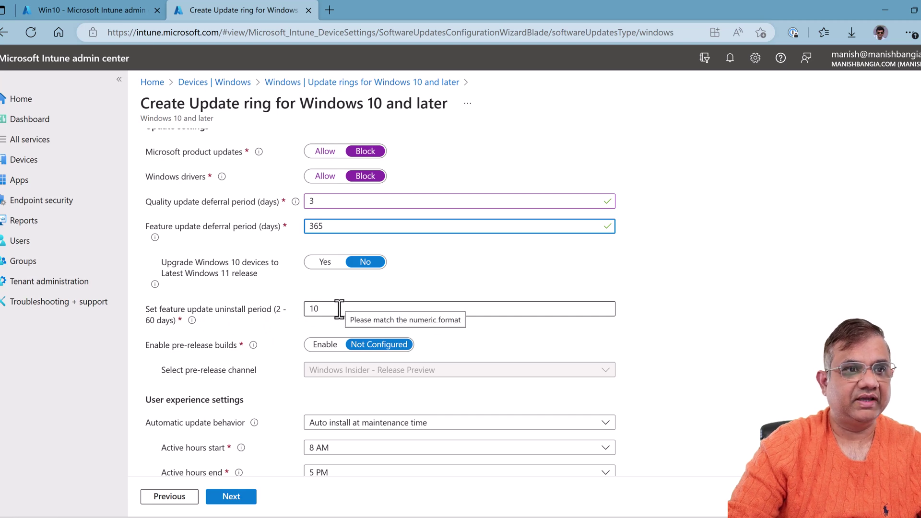
pyautogui.click(339, 309)
pyautogui.hotkey('ctrl', 'a')
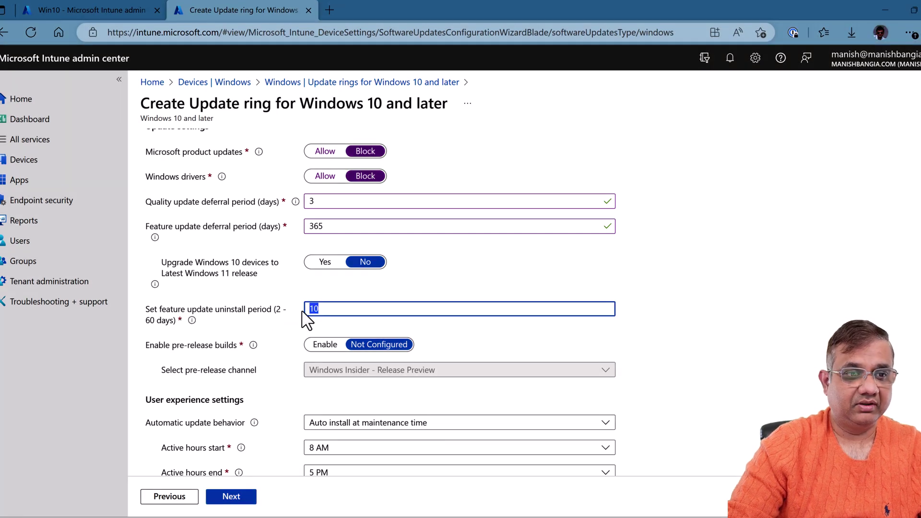
pyautogui.write('30')
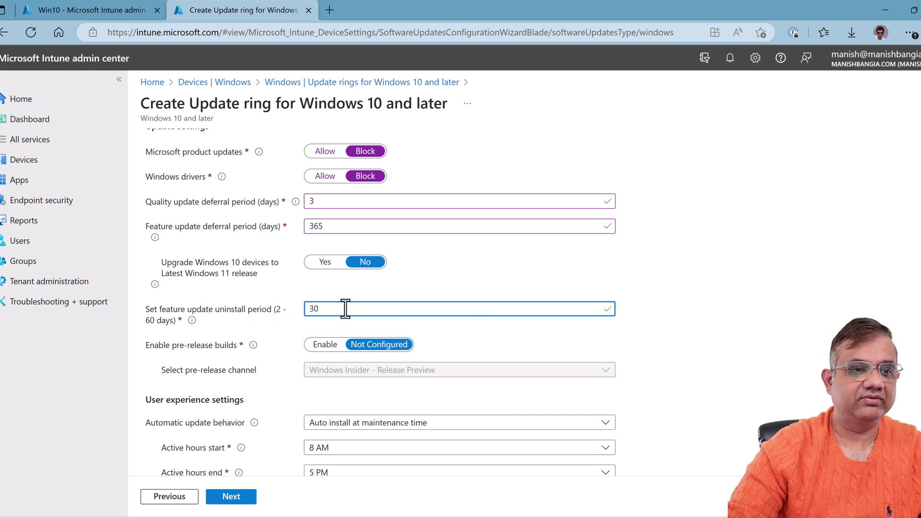
# Enable pre-release builds to review the available pre-release channels, then return the setting to Not Configured.
pyautogui.scroll(-1, 576, 337)
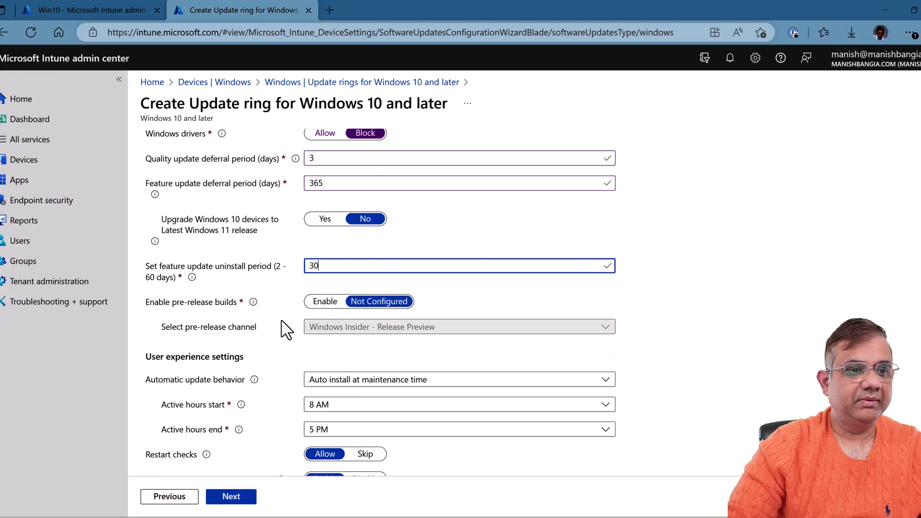
pyautogui.click(330, 296)
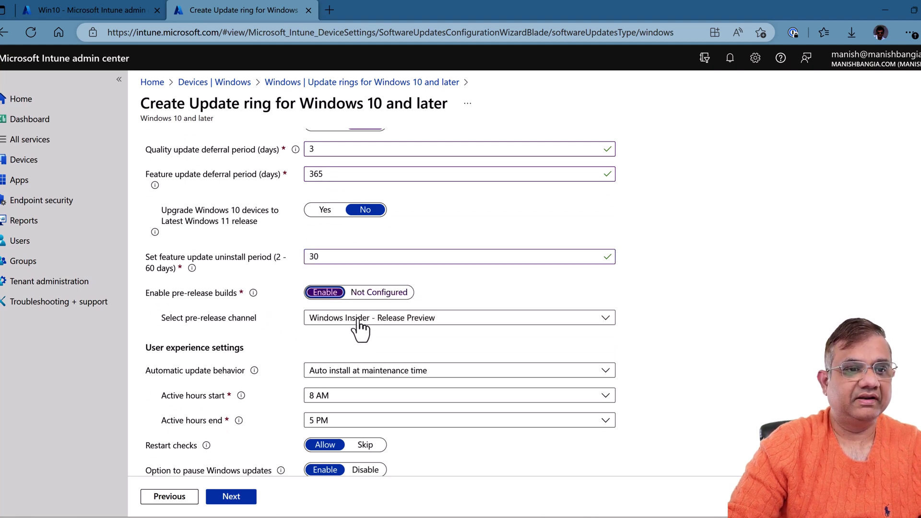
pyautogui.click(347, 321)
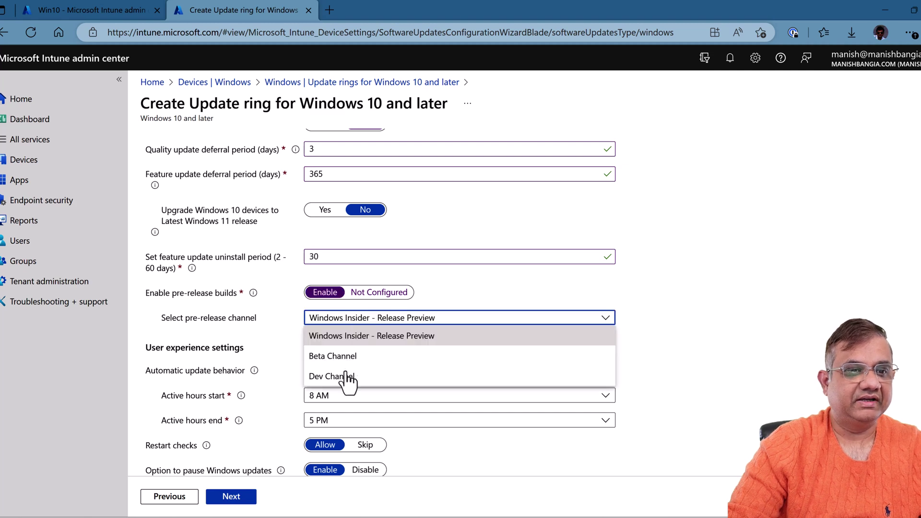
pyautogui.click(423, 294)
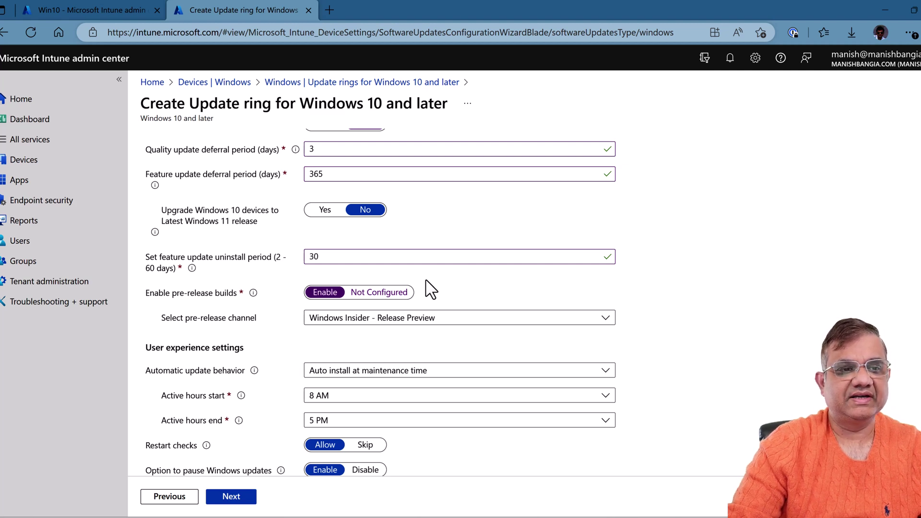
pyautogui.click(376, 293)
# Try the Reset to default automatic update behavior, then set it back to Auto install at maintenance time.
pyautogui.scroll(-2, 543, 320)
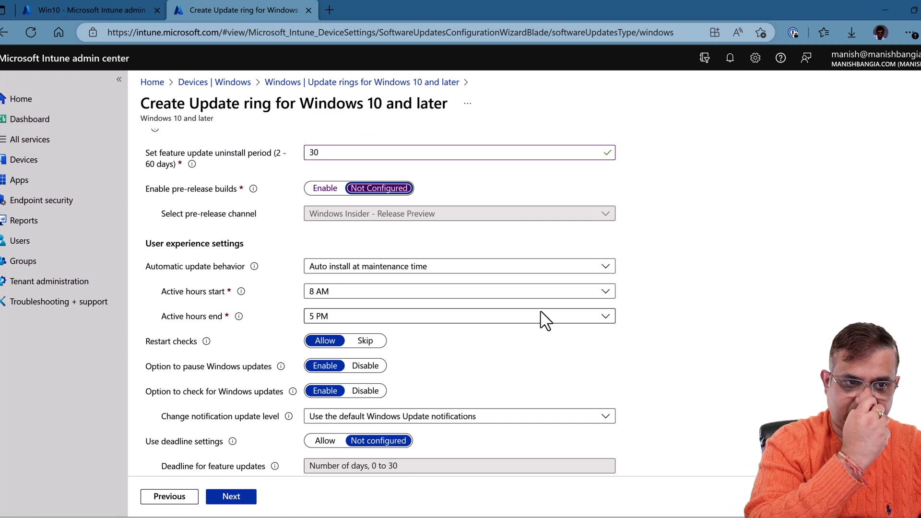
pyautogui.click(605, 267)
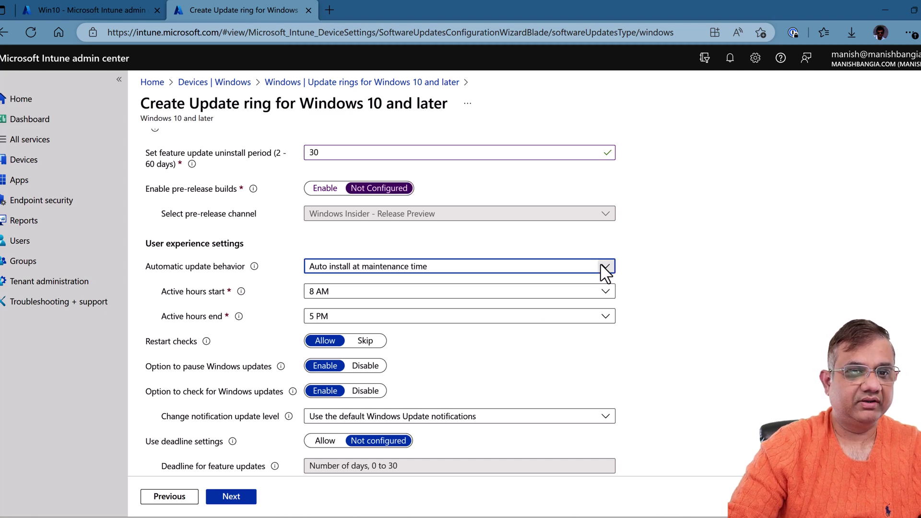
pyautogui.click(599, 273)
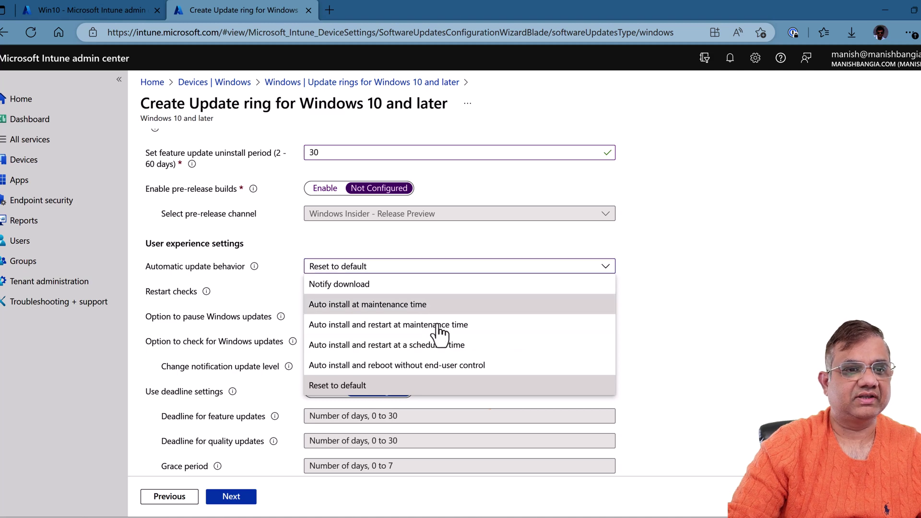
pyautogui.click(437, 305)
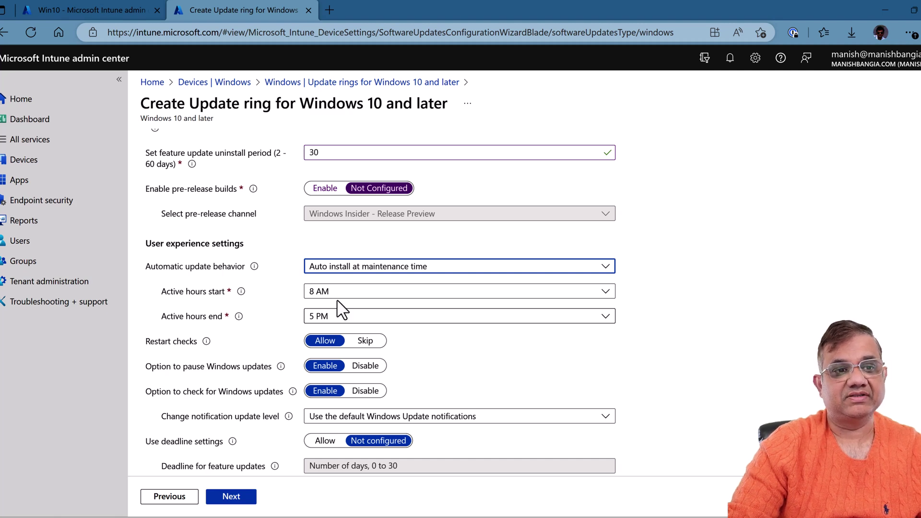
# Disable the option to pause Windows updates and review the choices for the notification update level.
pyautogui.scroll(-1, 287, 316)
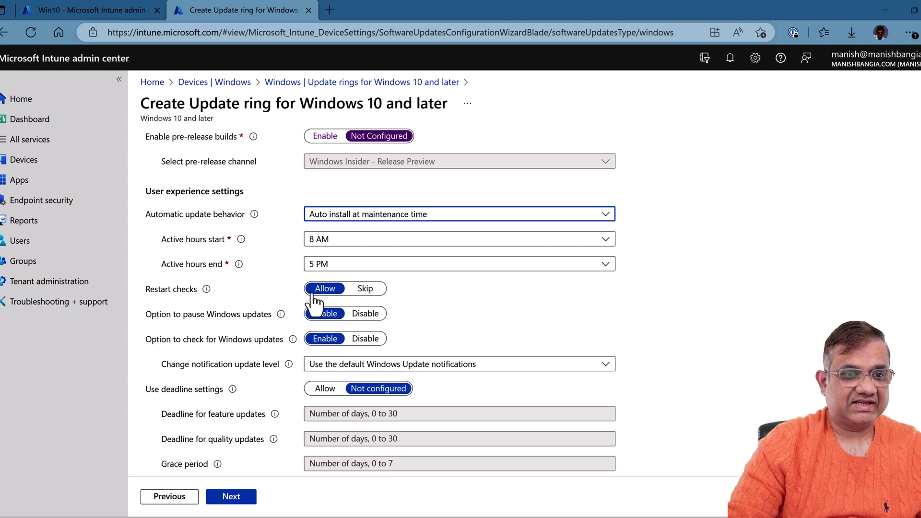
pyautogui.moveTo(206, 290)
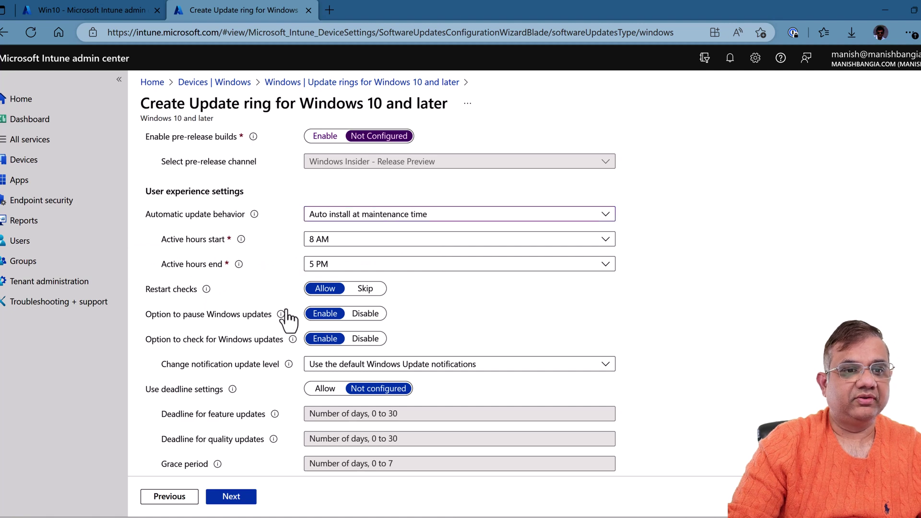
pyautogui.click(366, 314)
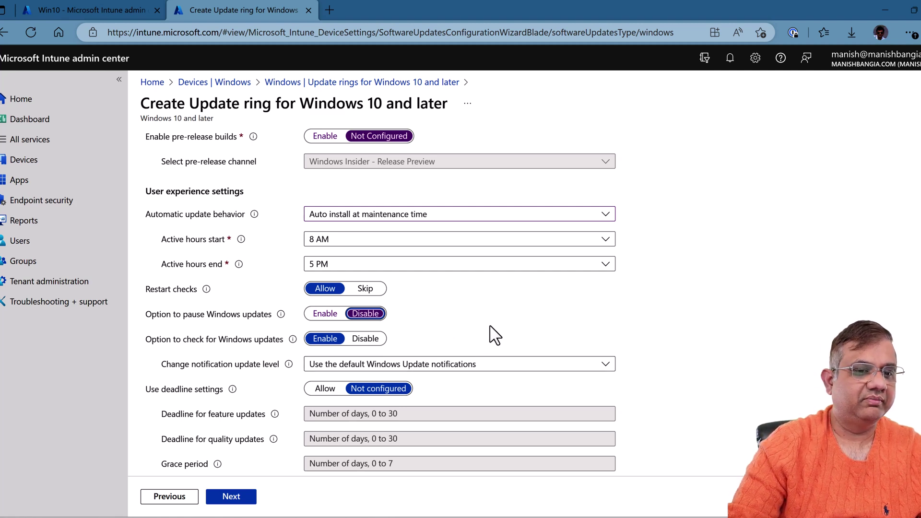
pyautogui.click(591, 376)
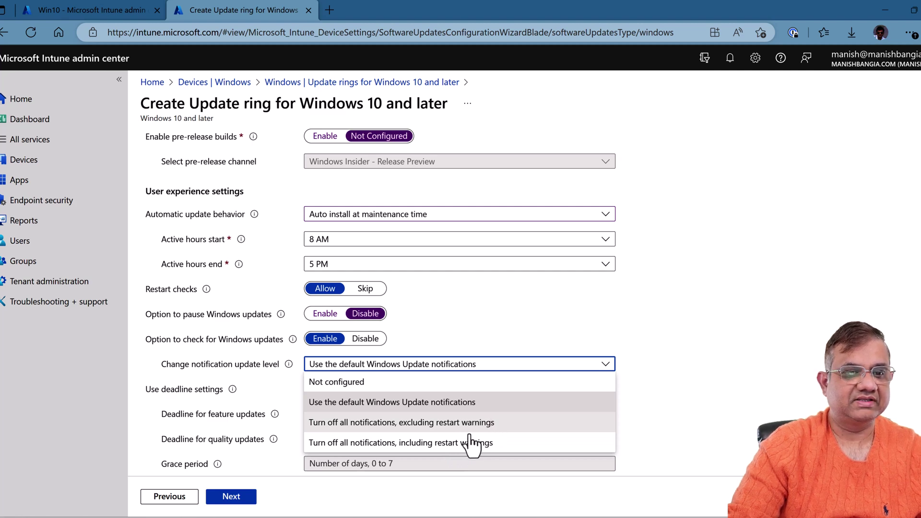
pyautogui.click(665, 374)
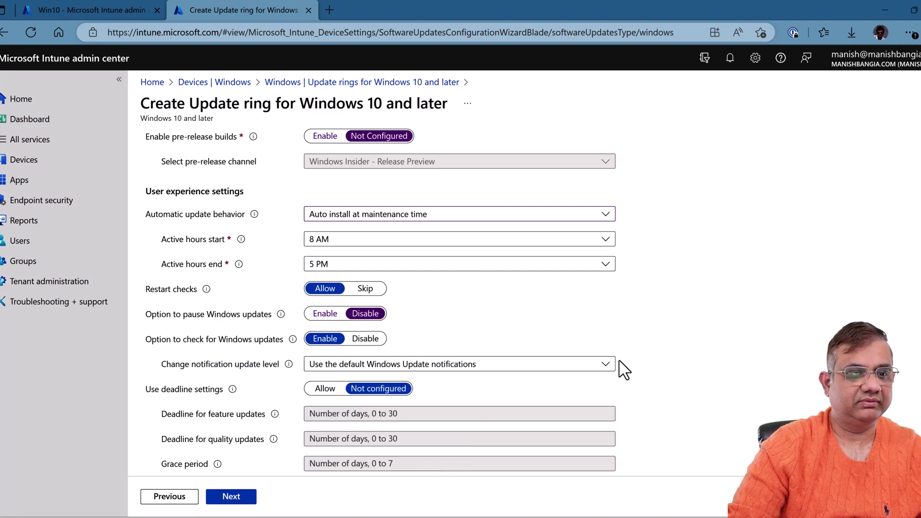
# Allow deadline settings and set the deadlines for feature updates and quality updates to 2 days each.
pyautogui.scroll(-1, 496, 384)
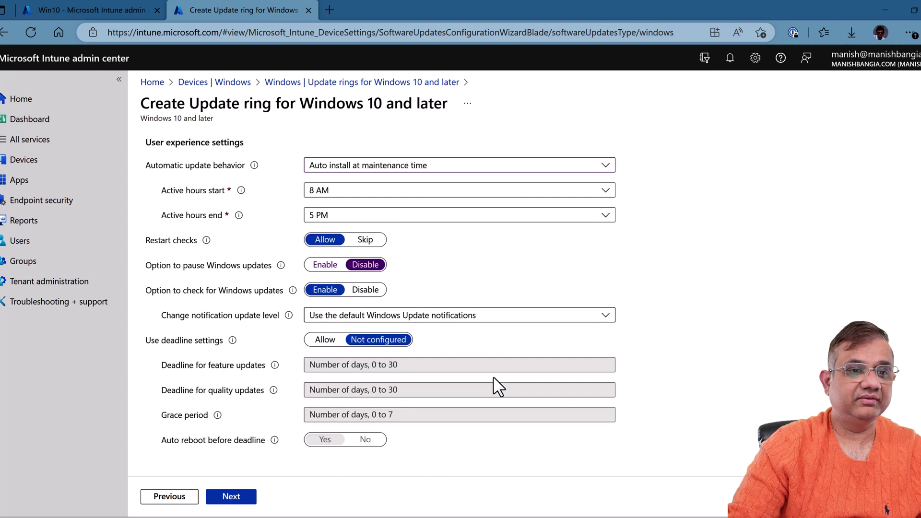
pyautogui.moveTo(276, 365)
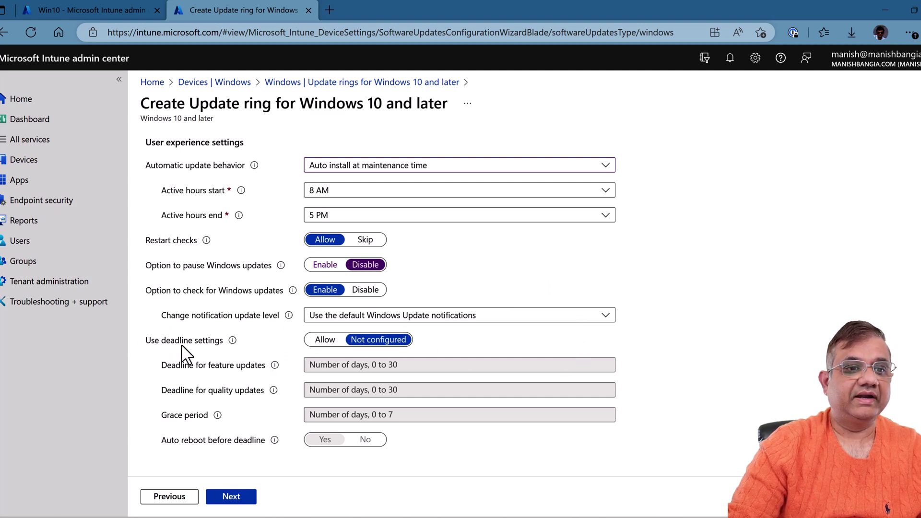
pyautogui.click(325, 339)
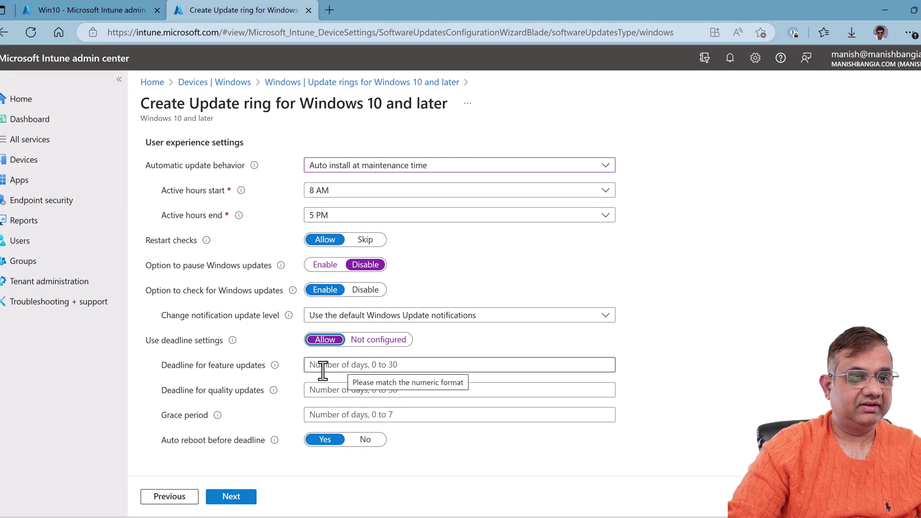
pyautogui.click(413, 364)
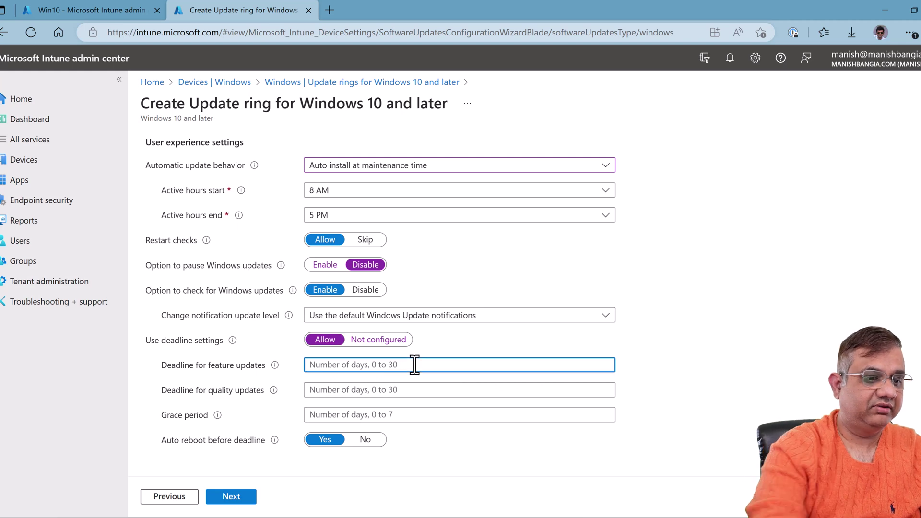
pyautogui.write('2')
pyautogui.click(401, 390)
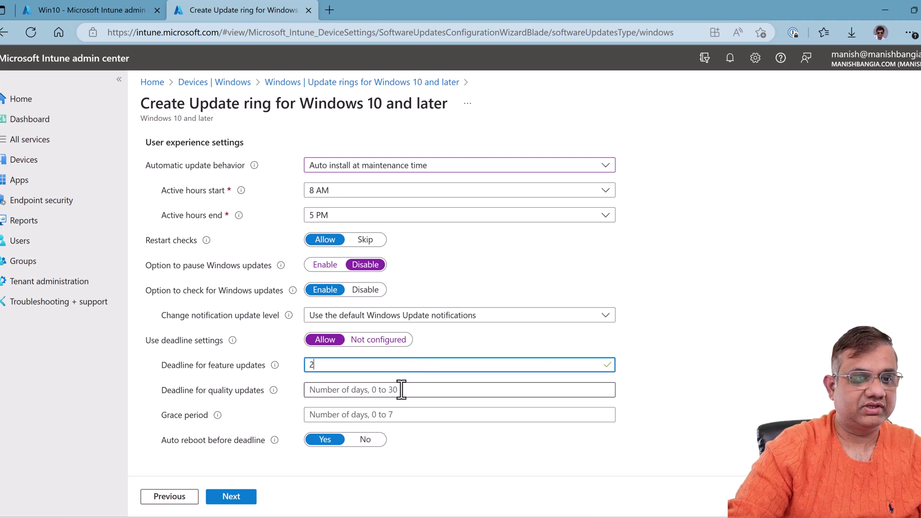
pyautogui.write('2')
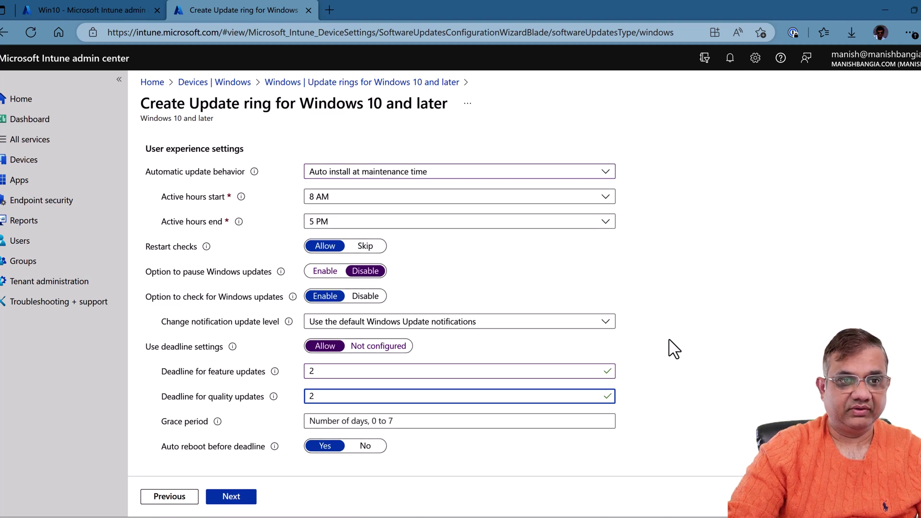
# Set the grace period to 2 days and turn off auto reboot before deadline.
pyautogui.scroll(6, 674, 349)
pyautogui.scroll(1, 671, 350)
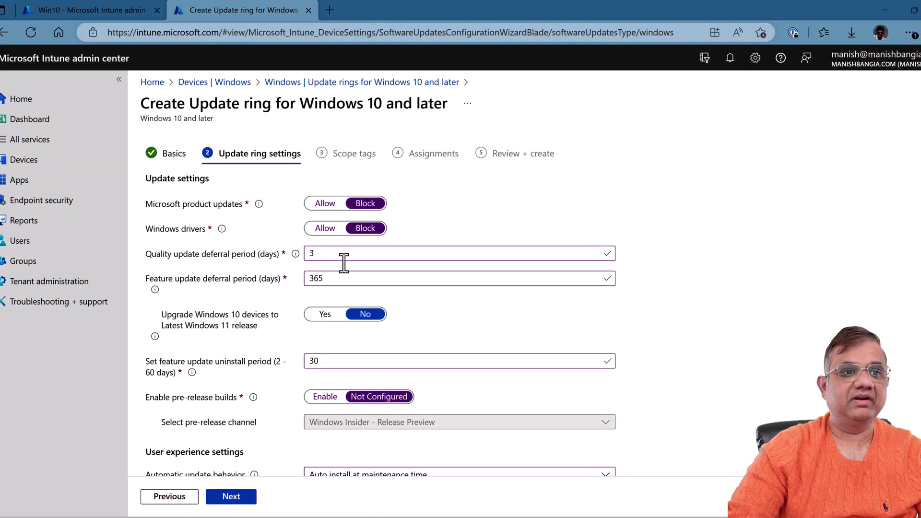
pyautogui.scroll(-6, 576, 339)
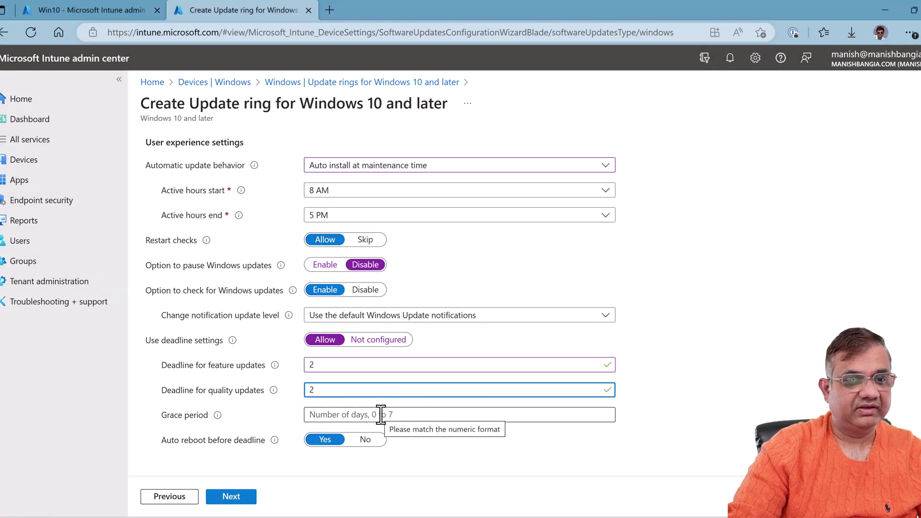
pyautogui.click(381, 416)
pyautogui.write('2')
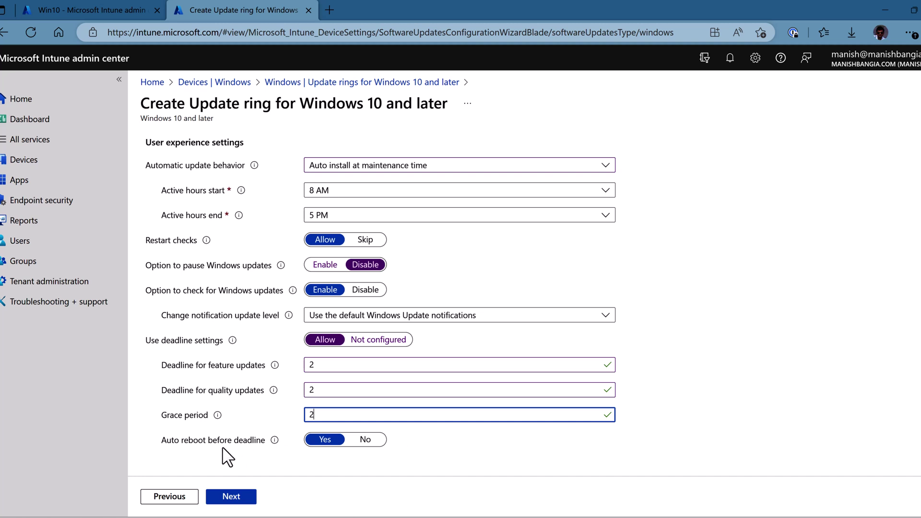
pyautogui.click(363, 440)
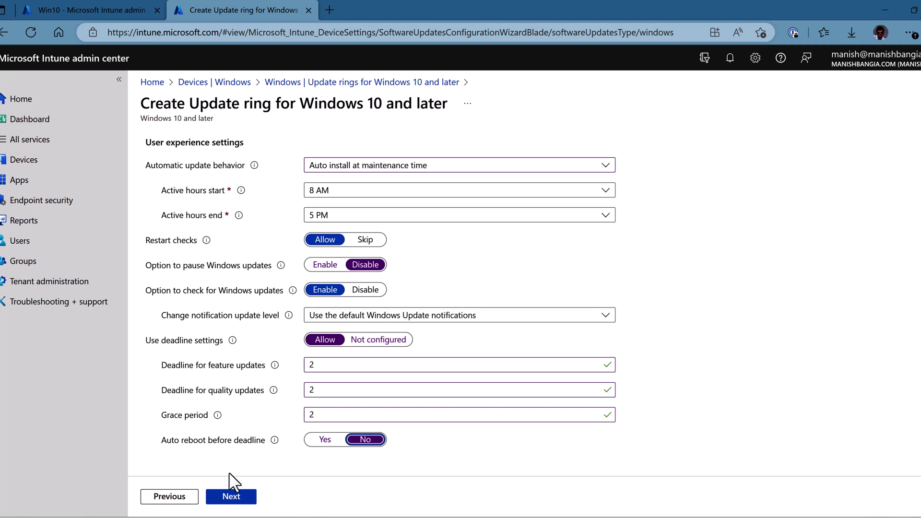
# Proceed without adding scope tags, search the groups to include for "windows", and confirm the group selection.
pyautogui.click(226, 496)
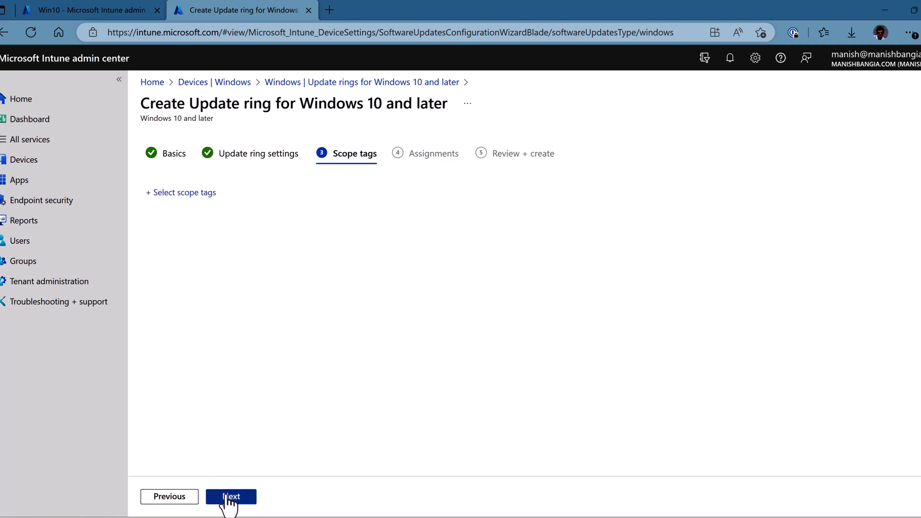
pyautogui.click(232, 498)
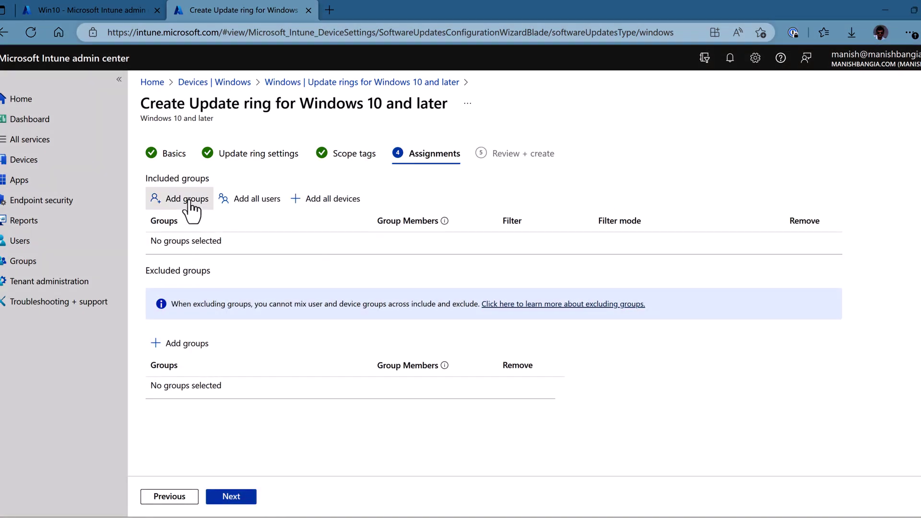
pyautogui.click(189, 201)
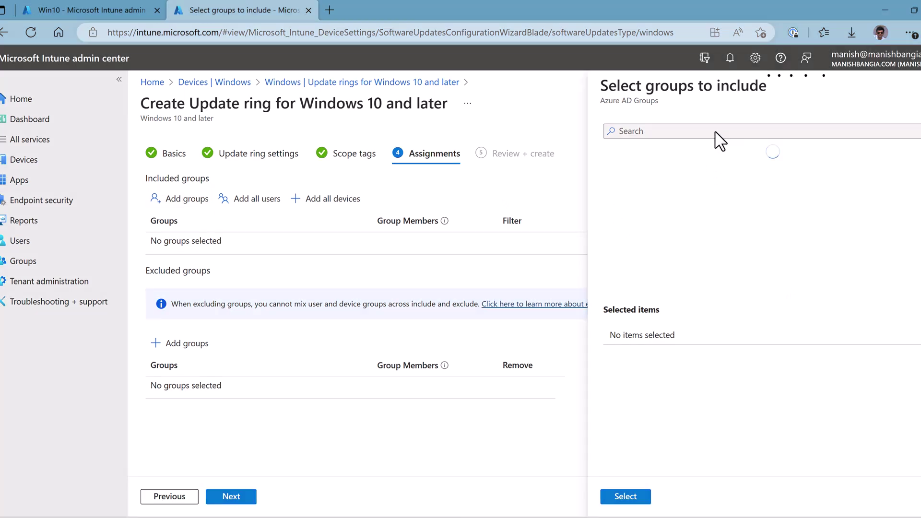
pyautogui.write('windows')
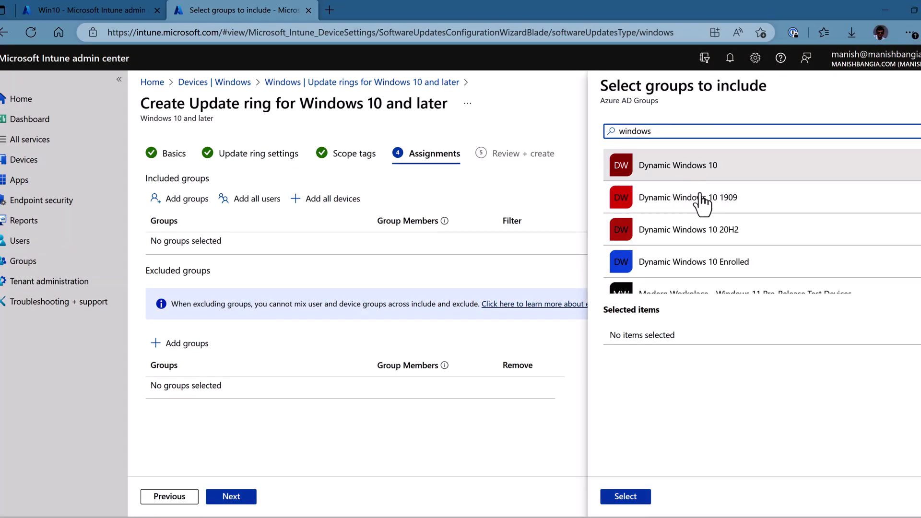
pyautogui.click(624, 497)
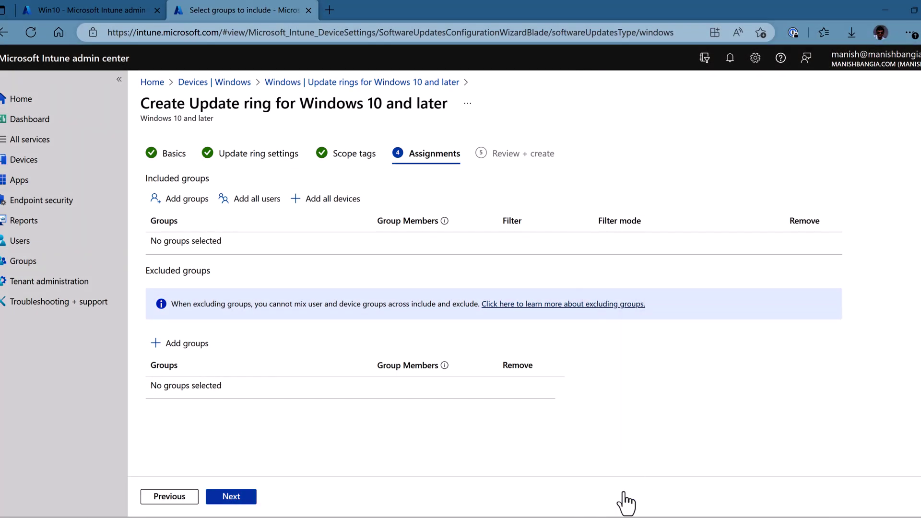
# Proceed to the review summary and create the Windows 10 update ring.
pyautogui.click(231, 497)
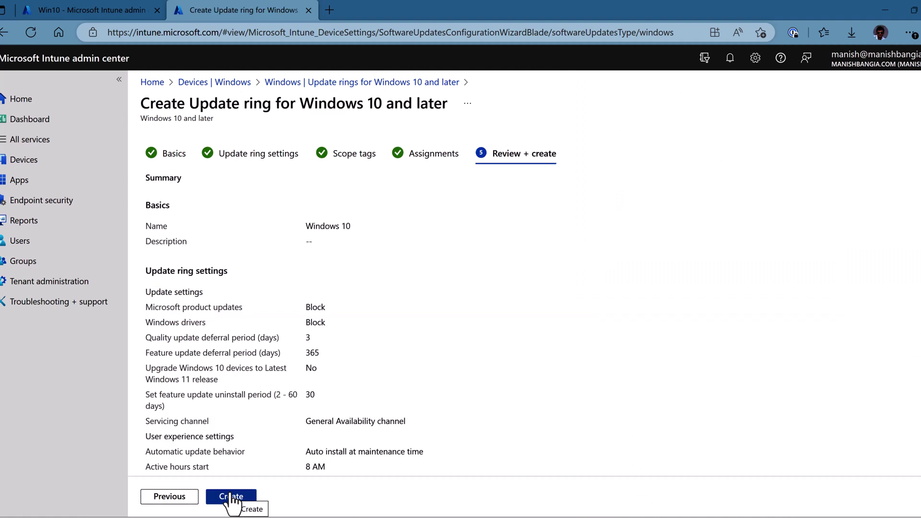
pyautogui.click(233, 501)
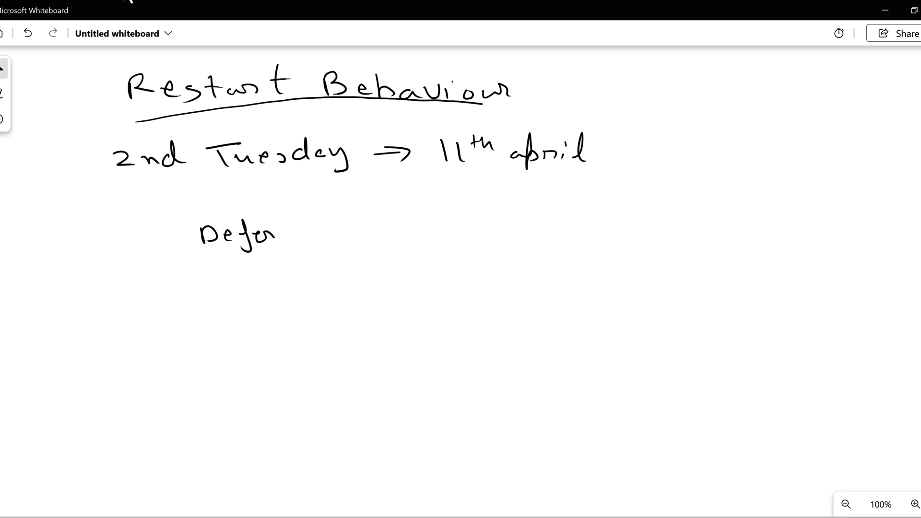
# In Microsoft Whiteboard, complete the handwritten line "Defer Update" and write "deadline" and "Grace Period" beneath it.
pyautogui.moveTo(291, 227)
pyautogui.mouseDown()
pyautogui.moveTo(299, 243)
pyautogui.moveTo(307, 226)
pyautogui.mouseUp()
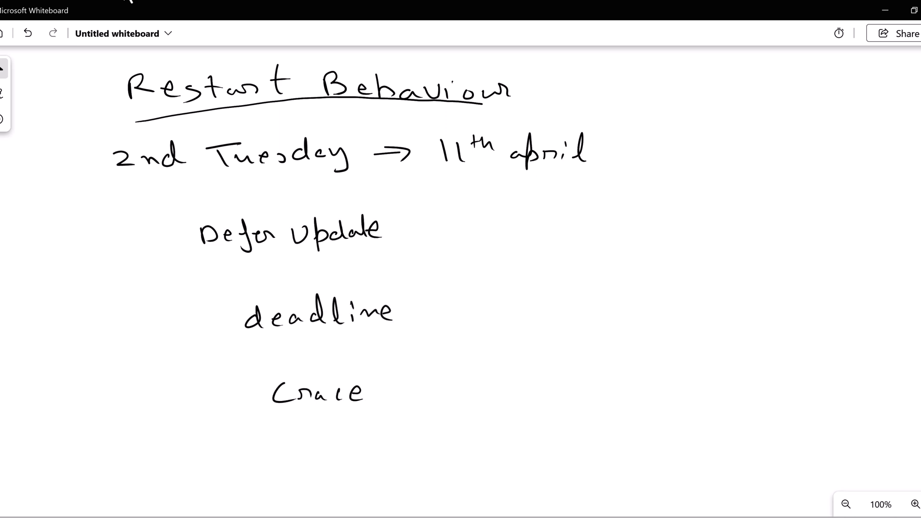
pyautogui.moveTo(423, 375)
pyautogui.mouseDown()
pyautogui.moveTo(424, 399)
pyautogui.moveTo(425, 389)
pyautogui.moveTo(490, 389)
pyautogui.mouseUp()
pyautogui.moveTo(499, 388); pyautogui.dragTo(509, 386)
pyautogui.moveTo(528, 384); pyautogui.dragTo(545, 391)
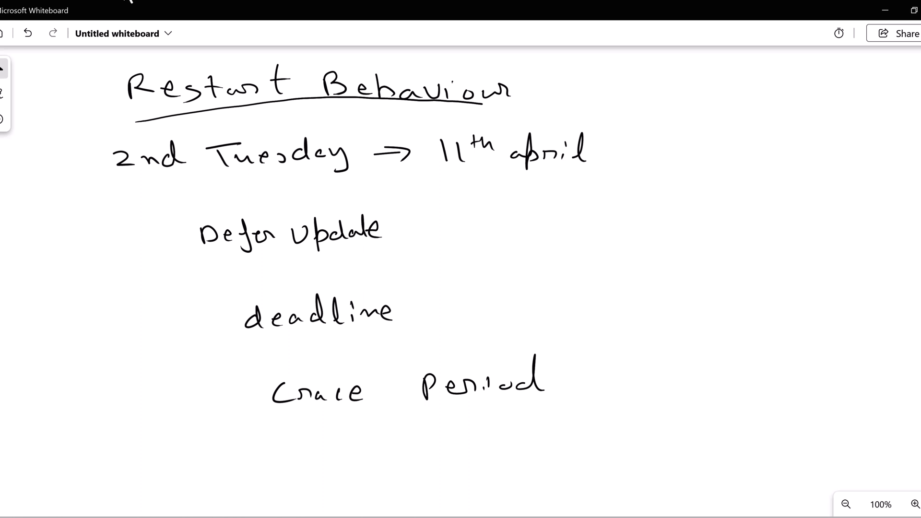
# Handwrite (3), (2) and (2) after Defer Update, deadline and Grace Period, and add an arrow with 14 to the Defer Update line.
pyautogui.moveTo(406, 216)
pyautogui.mouseDown()
pyautogui.moveTo(402, 234)
pyautogui.moveTo(434, 238)
pyautogui.mouseUp()
pyautogui.moveTo(424, 296)
pyautogui.mouseDown()
pyautogui.moveTo(422, 313)
pyautogui.moveTo(456, 316)
pyautogui.mouseUp()
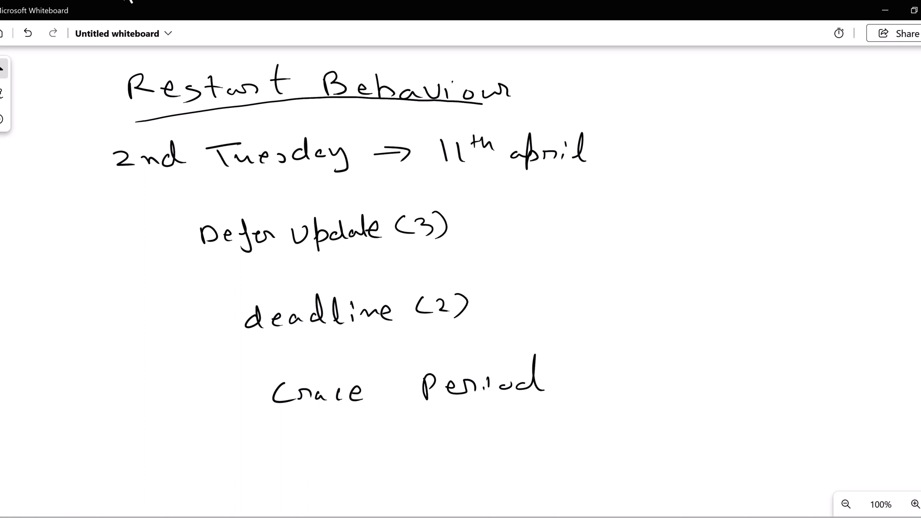
pyautogui.moveTo(559, 369); pyautogui.dragTo(556, 384)
pyautogui.moveTo(566, 374); pyautogui.dragTo(597, 387)
pyautogui.moveTo(471, 221); pyautogui.dragTo(490, 221)
pyautogui.moveTo(473, 228); pyautogui.dragTo(547, 223)
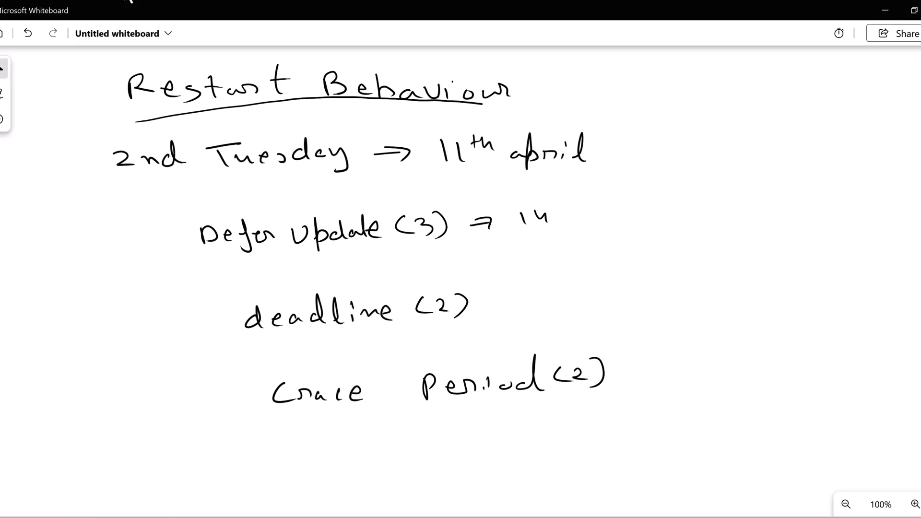